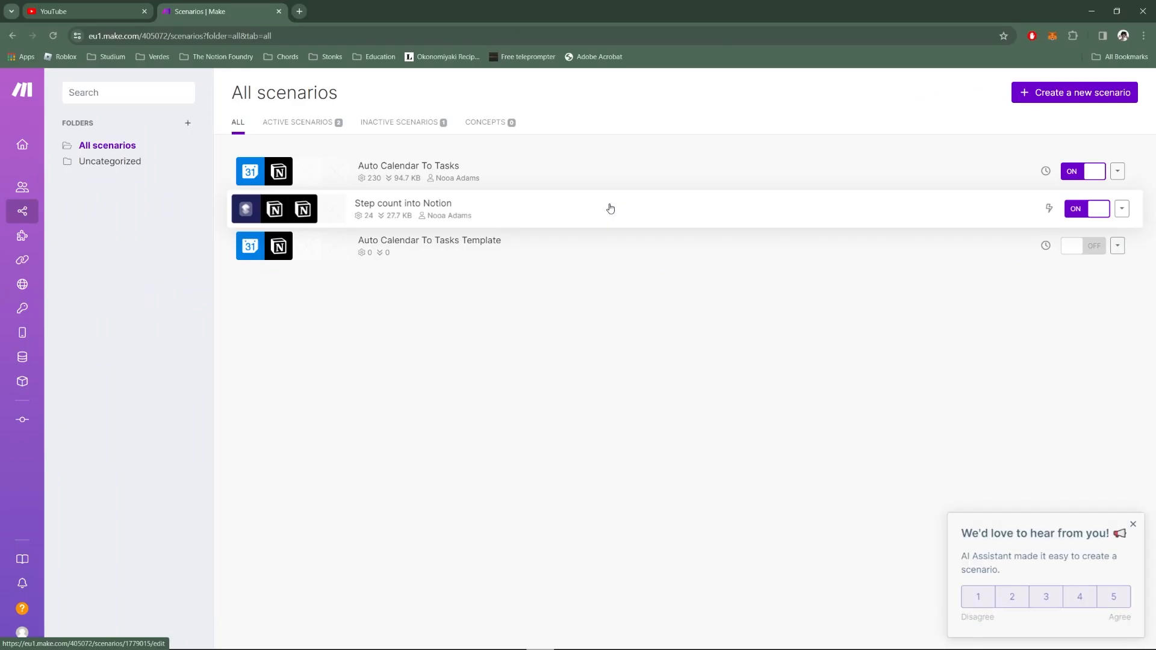
Open the "Step count into Notion" scenario for editing and review the settings of both Notion modules.
{"action": "left_click", "coordinate": [609, 209]}
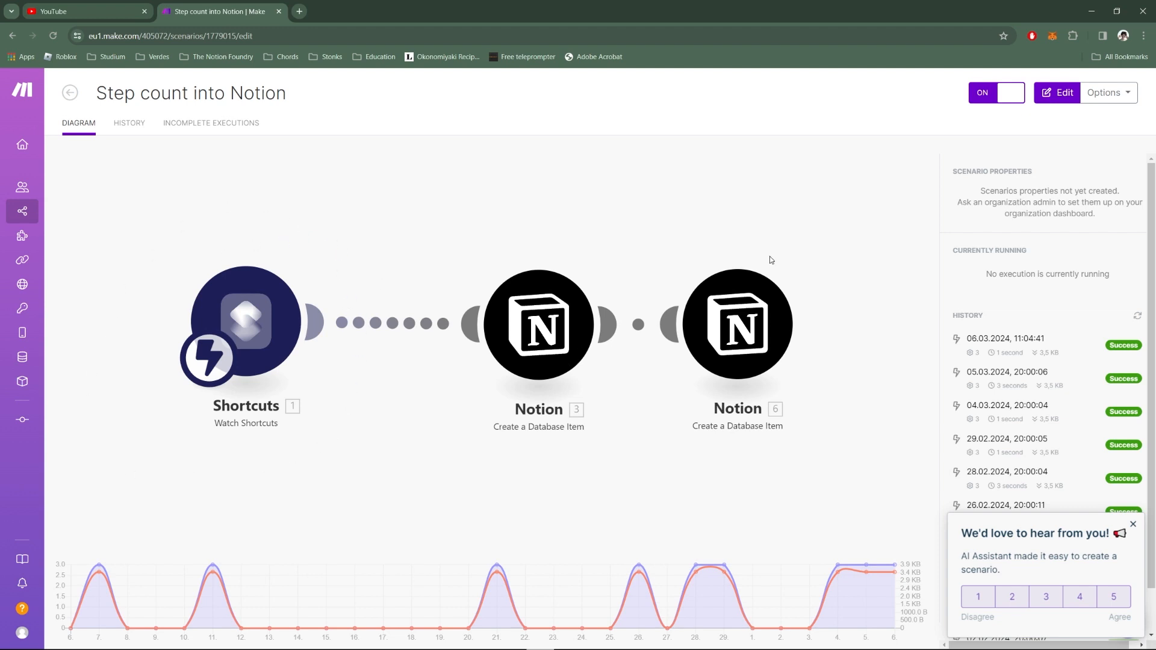
{"action": "left_click", "coordinate": [1059, 93]}
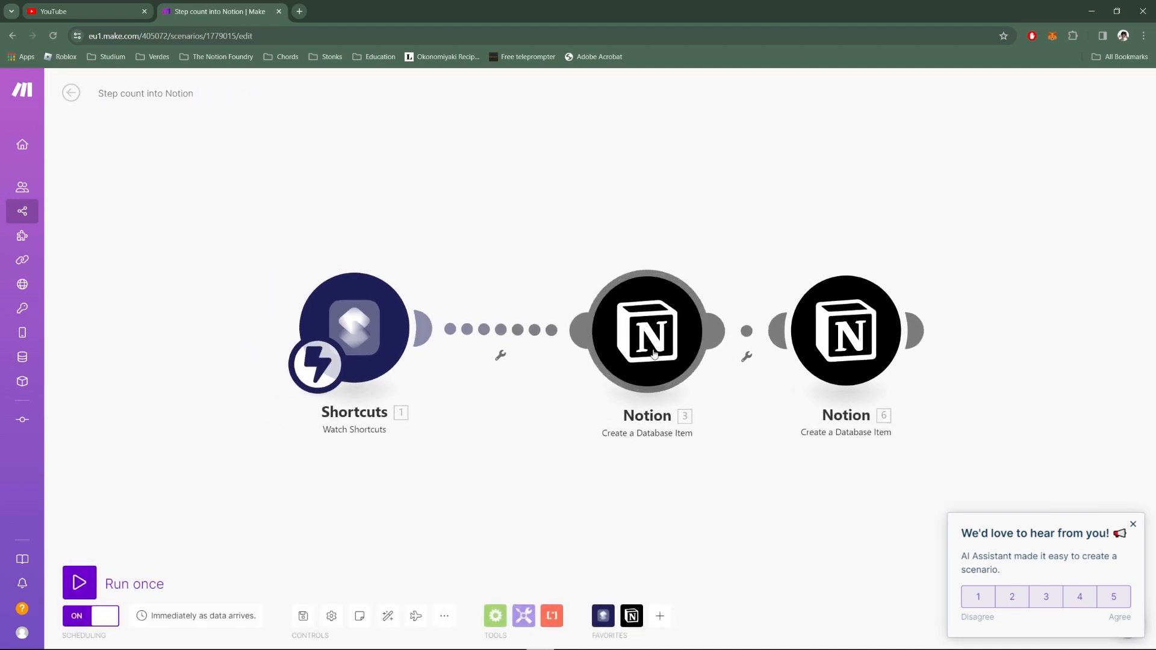
{"action": "left_click", "coordinate": [620, 351]}
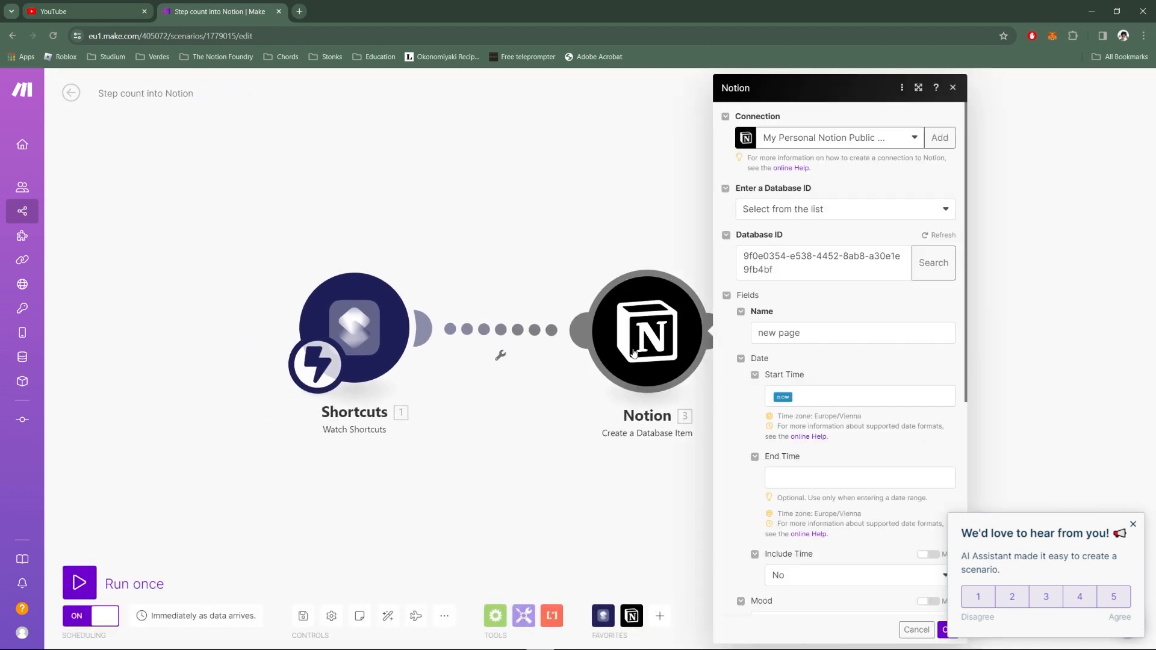
{"action": "scroll", "coordinate": [810, 378], "scroll_direction": "down", "scroll_amount": 2}
{"action": "scroll", "coordinate": [810, 378], "scroll_direction": "down", "scroll_amount": 3}
{"action": "scroll", "coordinate": [809, 378], "scroll_direction": "up", "scroll_amount": 4}
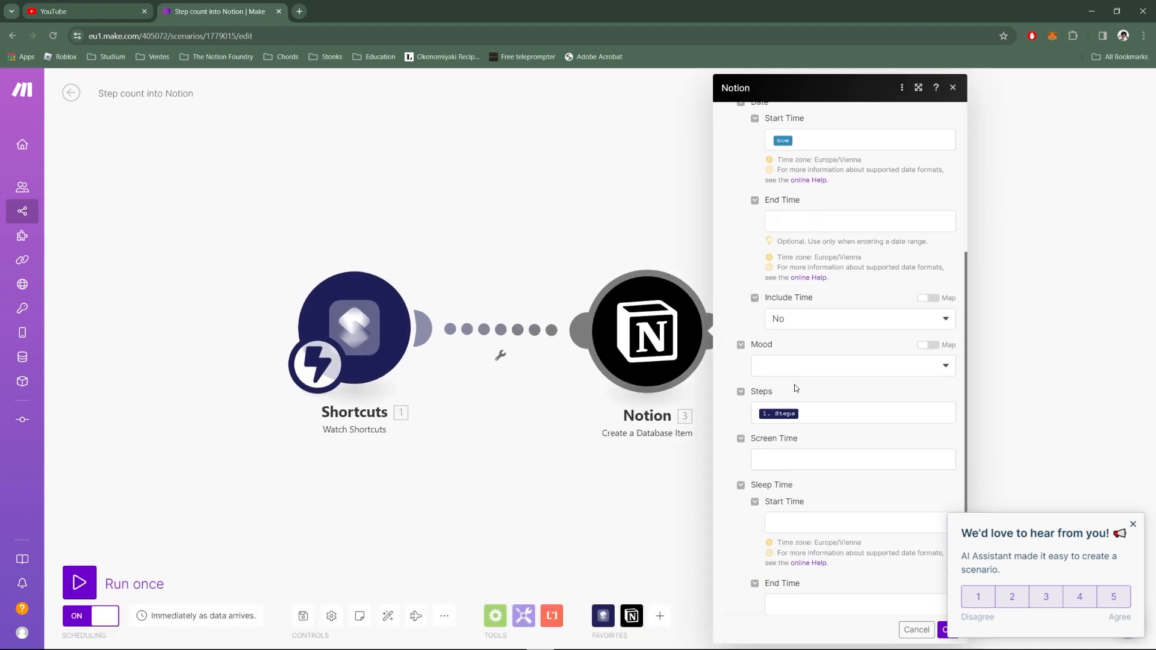
{"action": "left_click", "coordinate": [952, 87]}
{"action": "left_click", "coordinate": [840, 362]}
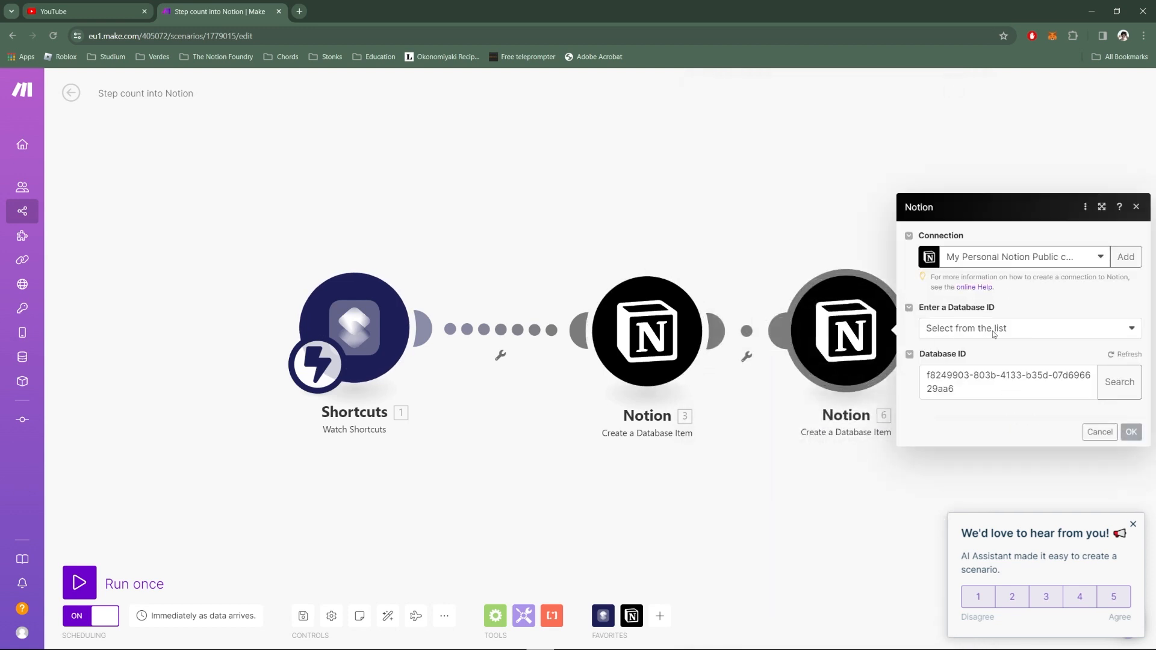
{"action": "left_click", "coordinate": [1136, 170]}
Switch to Notion and look over the Home page's Current Tasks board and the table with mood, journal and steps.
{"action": "mouse_move", "coordinate": [673, 647]}
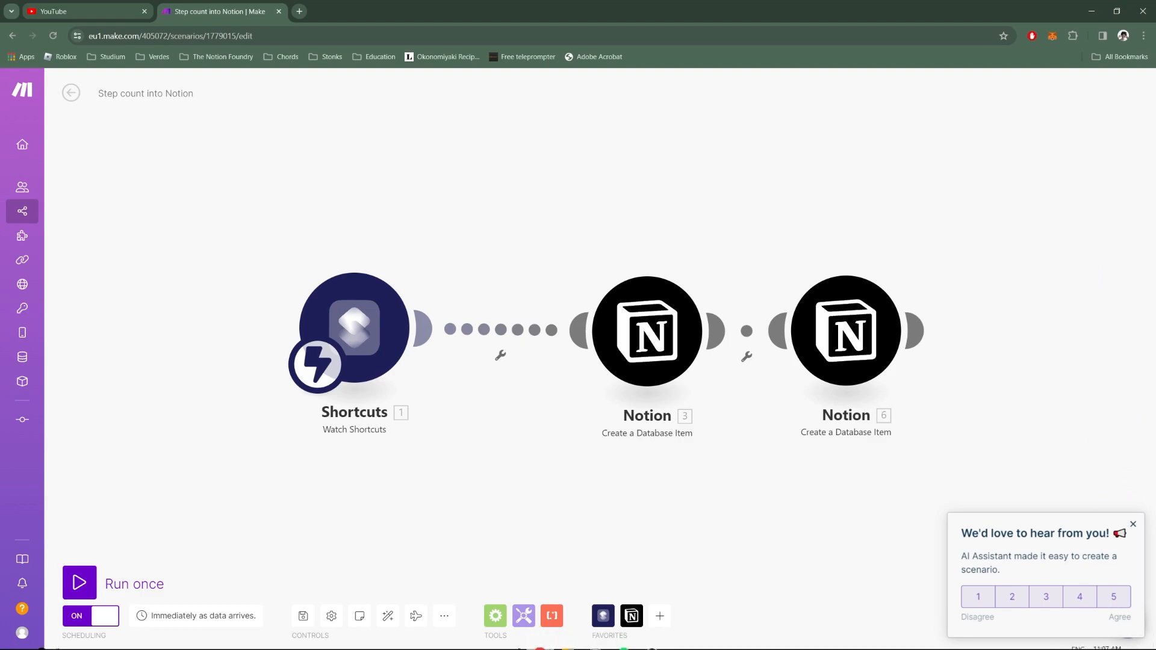
{"action": "left_click", "coordinate": [604, 639]}
{"action": "left_click", "coordinate": [225, 27]}
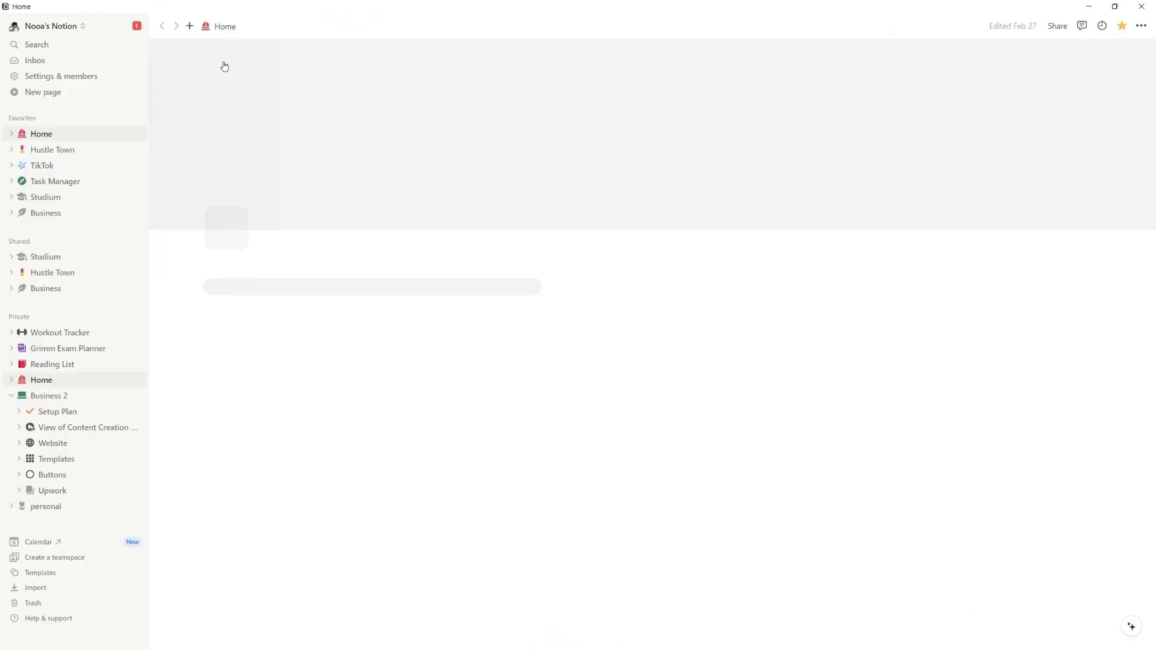
{"action": "scroll", "coordinate": [319, 328], "scroll_direction": "down", "scroll_amount": 4}
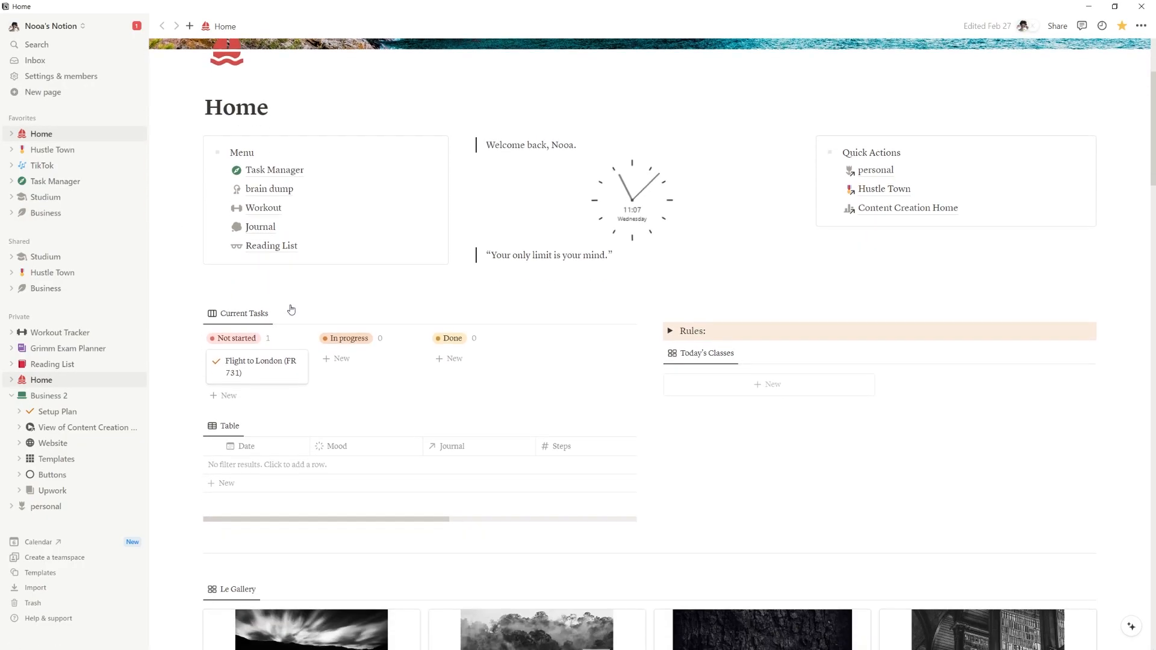
{"action": "scroll", "coordinate": [433, 384], "scroll_direction": "up", "scroll_amount": 1}
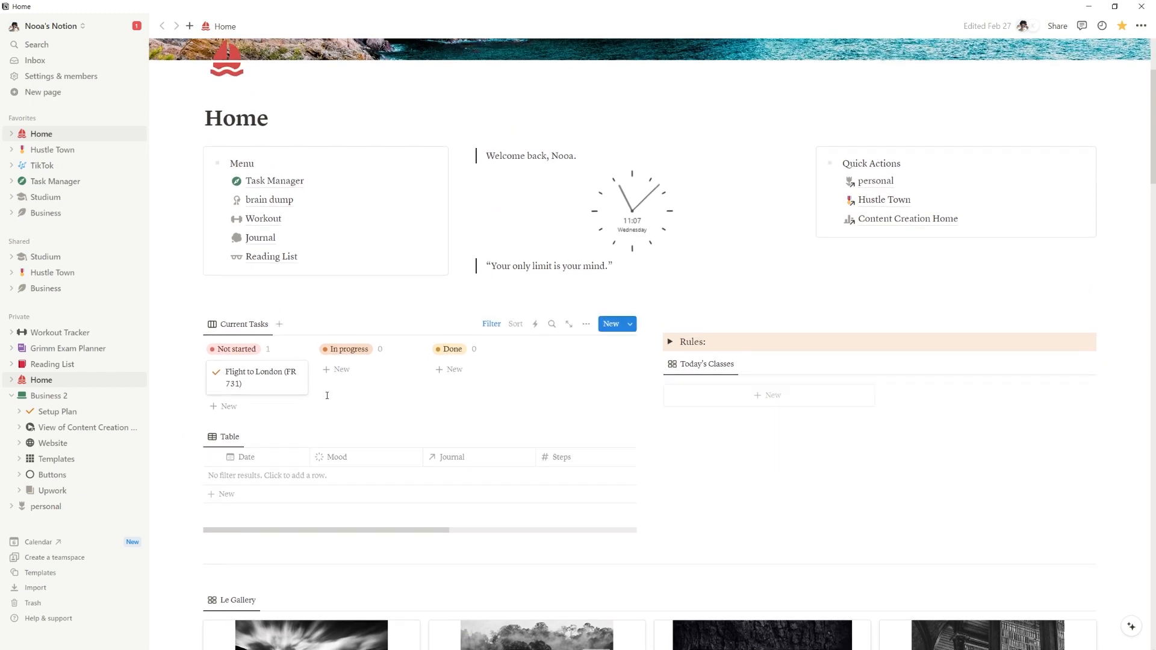
{"action": "scroll", "coordinate": [300, 381], "scroll_direction": "down", "scroll_amount": 1}
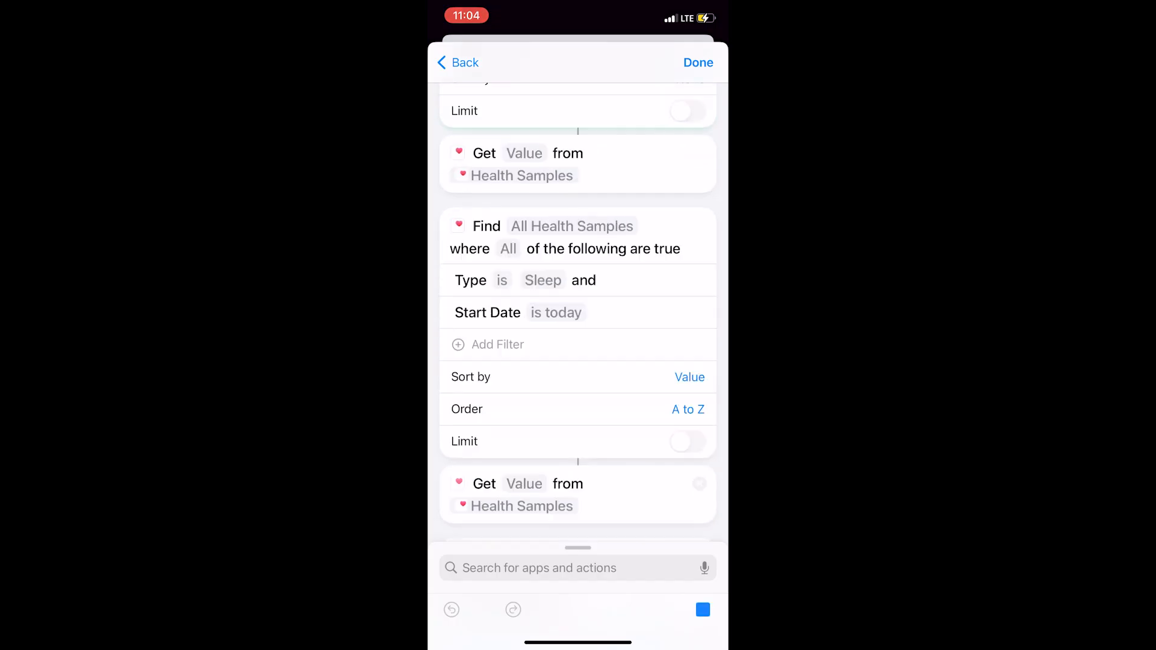
{"action": "scroll", "coordinate": [578, 301], "scroll_direction": "down", "scroll_amount": 15}
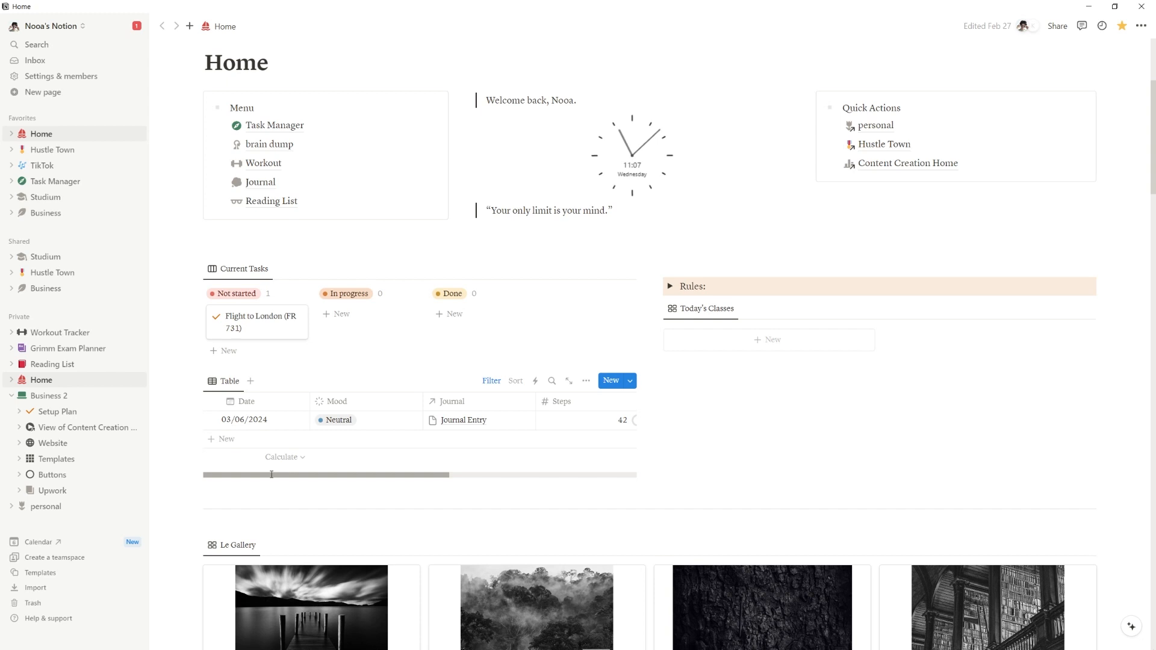
Set the mood of the 03/06/2024 table row to Good.
{"action": "left_click", "coordinate": [371, 426]}
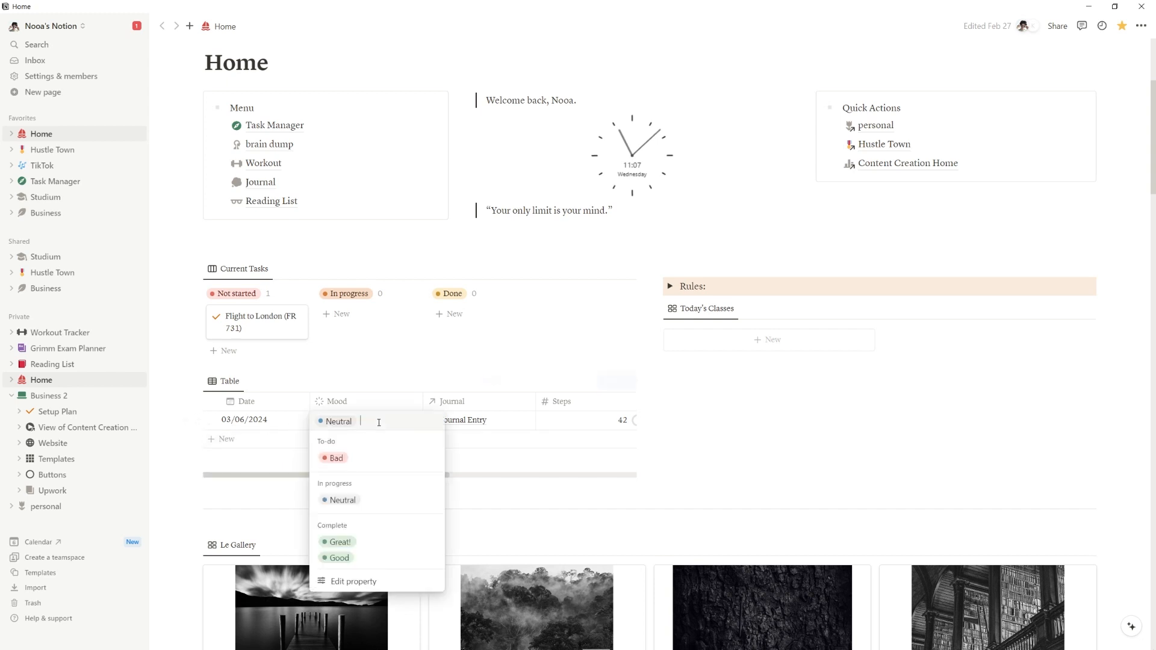
{"action": "left_click", "coordinate": [353, 554]}
Check the Steps property's ring display settings, including the number it is divided by, and review the row's other columns.
{"action": "left_click_drag", "start_coordinate": [378, 470], "coordinate": [468, 475]}
{"action": "mouse_move", "coordinate": [438, 421]}
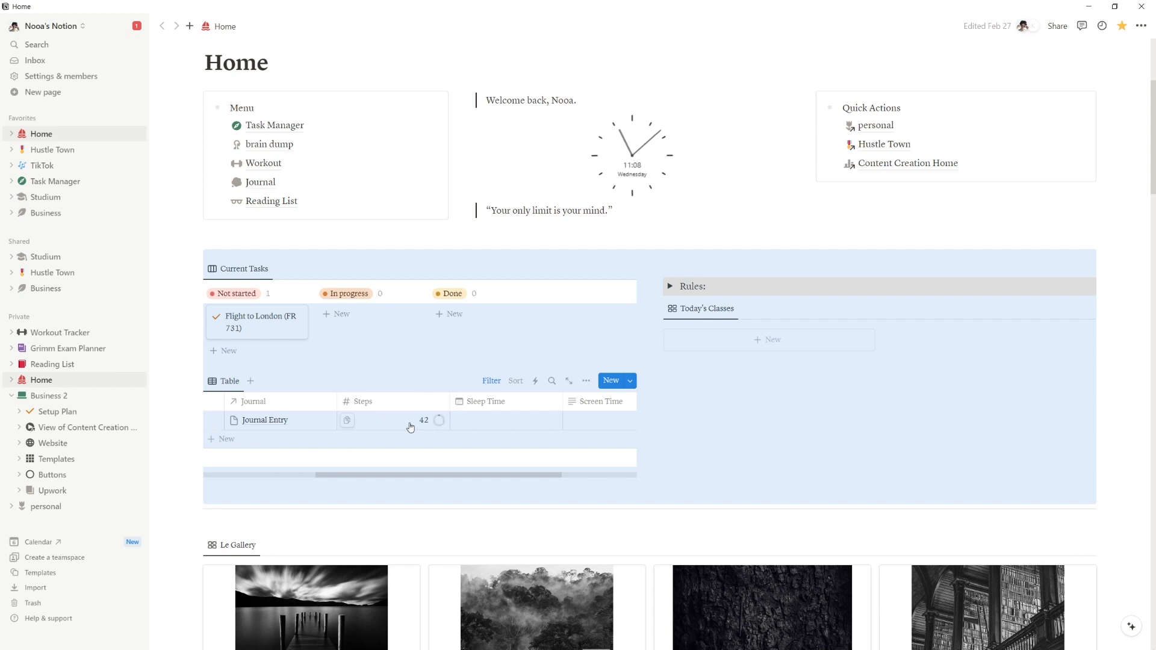
{"action": "left_click", "coordinate": [363, 400]}
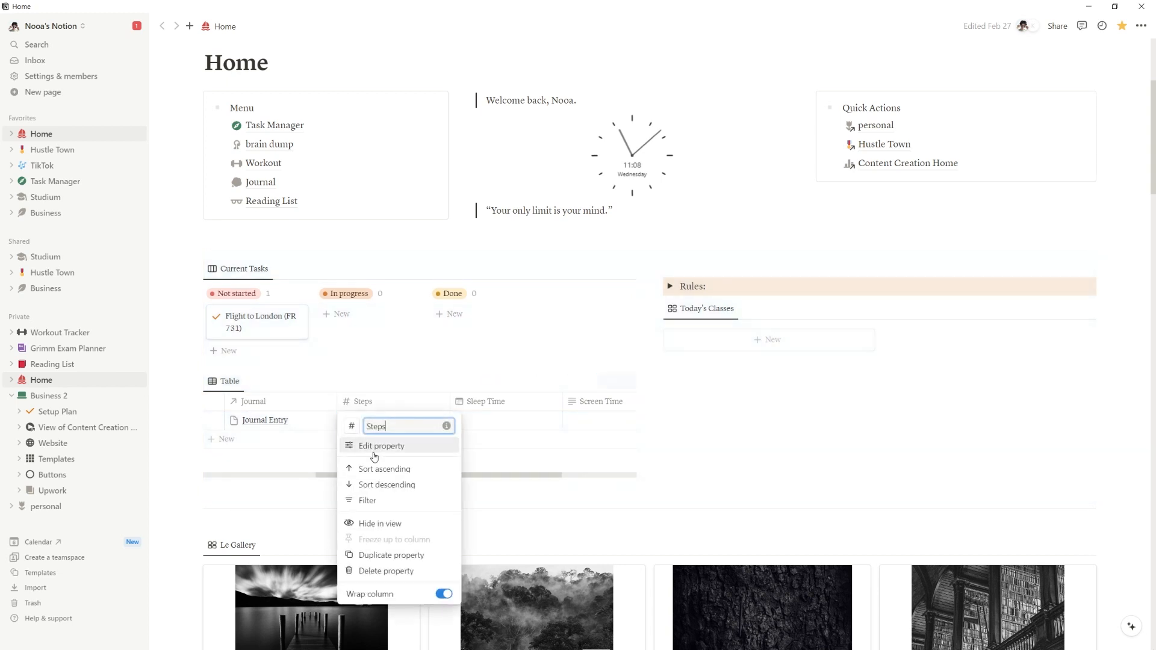
{"action": "left_click", "coordinate": [373, 448]}
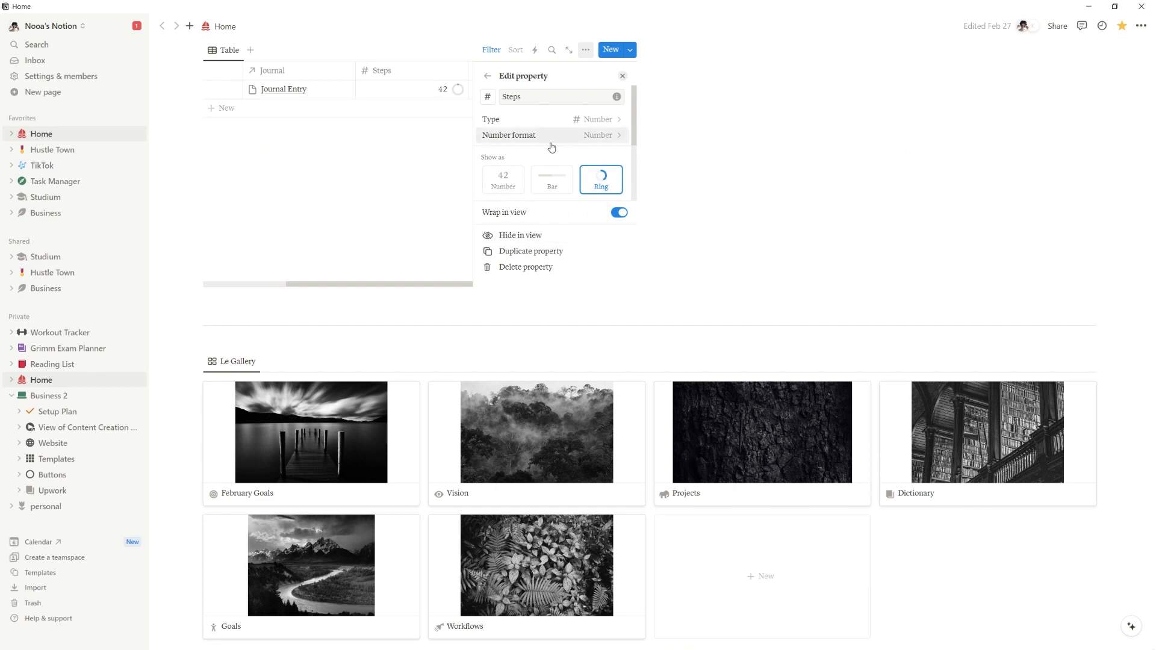
{"action": "scroll", "coordinate": [523, 150], "scroll_direction": "down", "scroll_amount": 3}
{"action": "left_click_drag", "start_coordinate": [580, 130], "coordinate": [640, 124]}
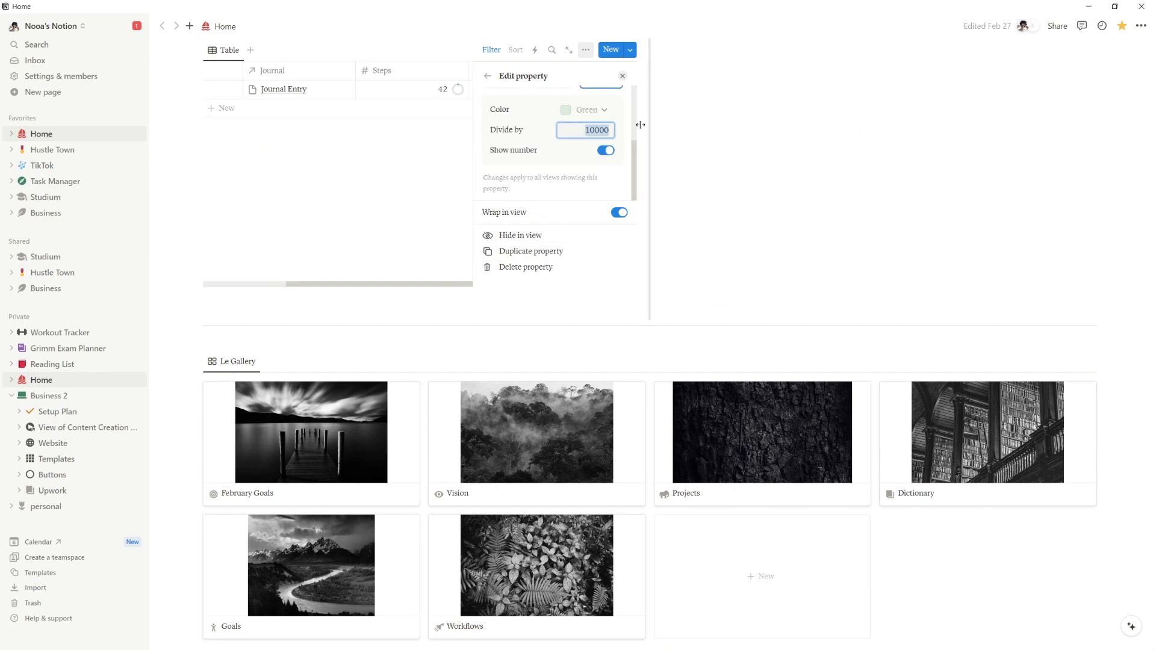
{"action": "left_click", "coordinate": [641, 124]}
{"action": "scroll", "coordinate": [566, 142], "scroll_direction": "up", "scroll_amount": 1}
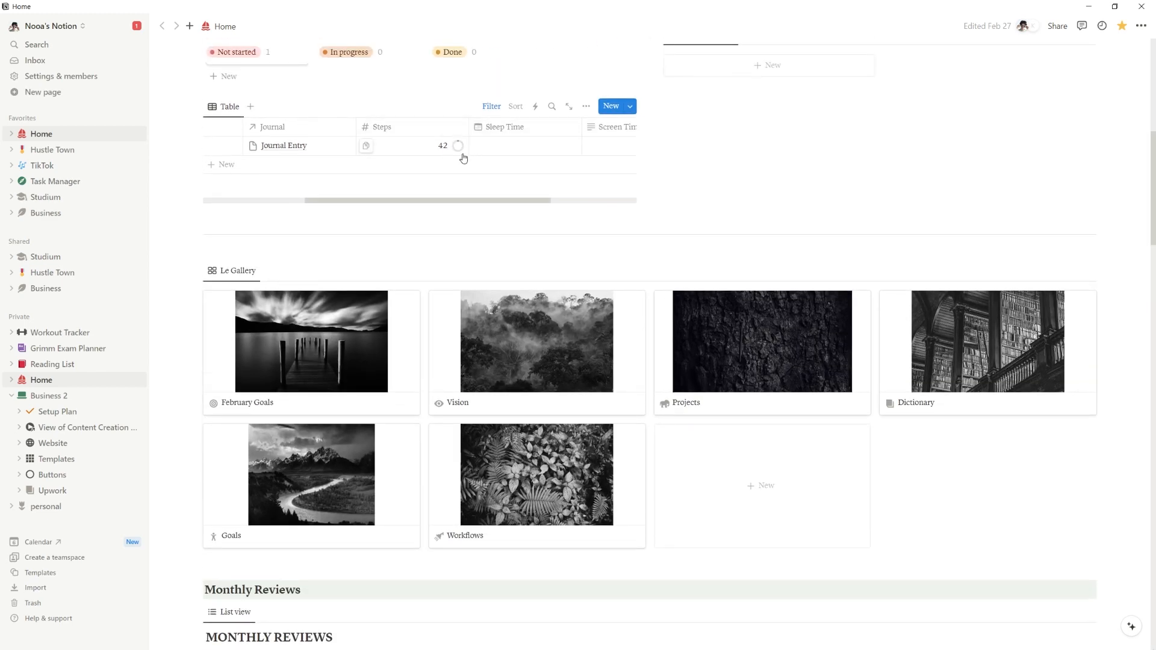
{"action": "scroll", "coordinate": [462, 145], "scroll_direction": "up", "scroll_amount": 2}
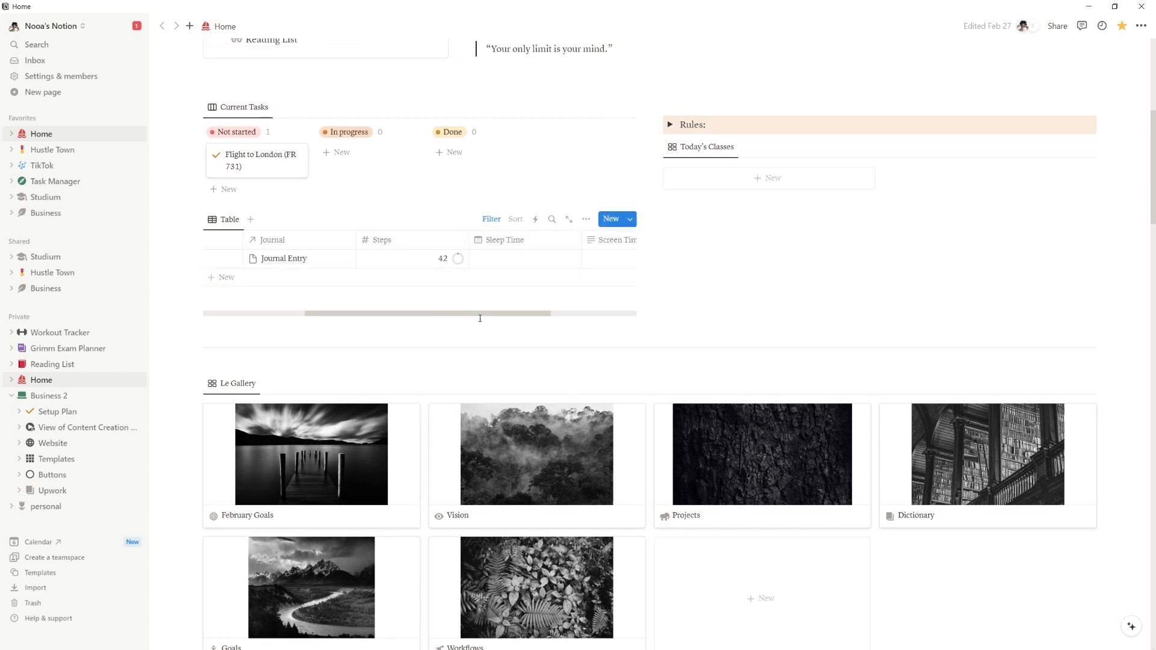
{"action": "left_click_drag", "start_coordinate": [482, 314], "coordinate": [325, 315]}
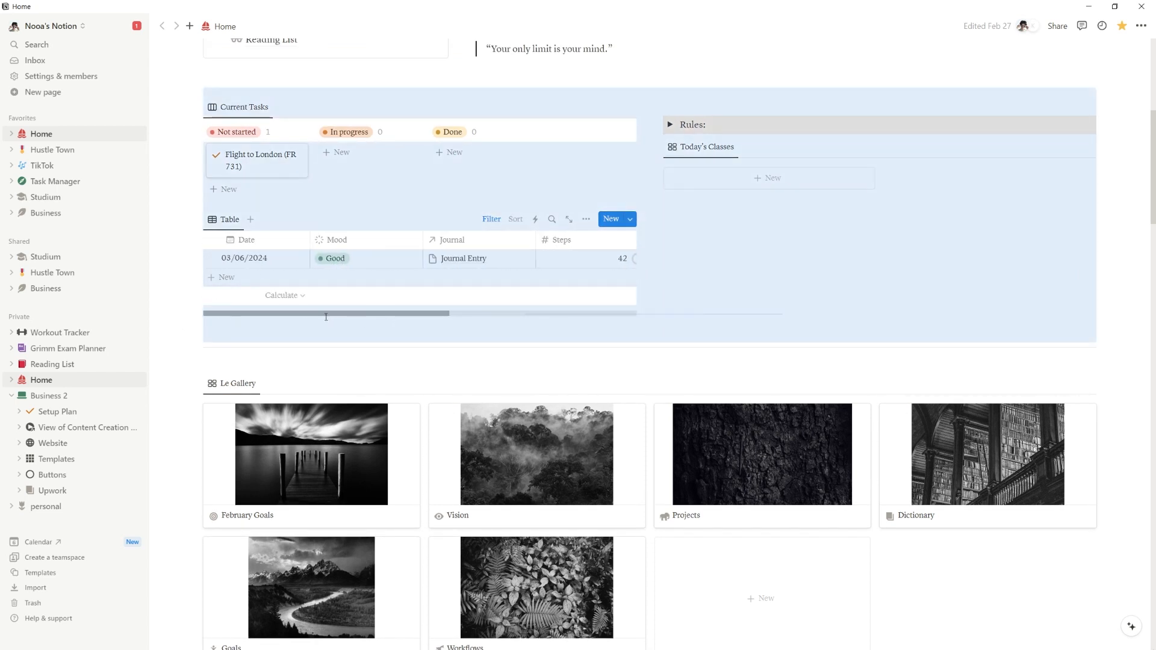
{"action": "left_click", "coordinate": [1119, 256]}
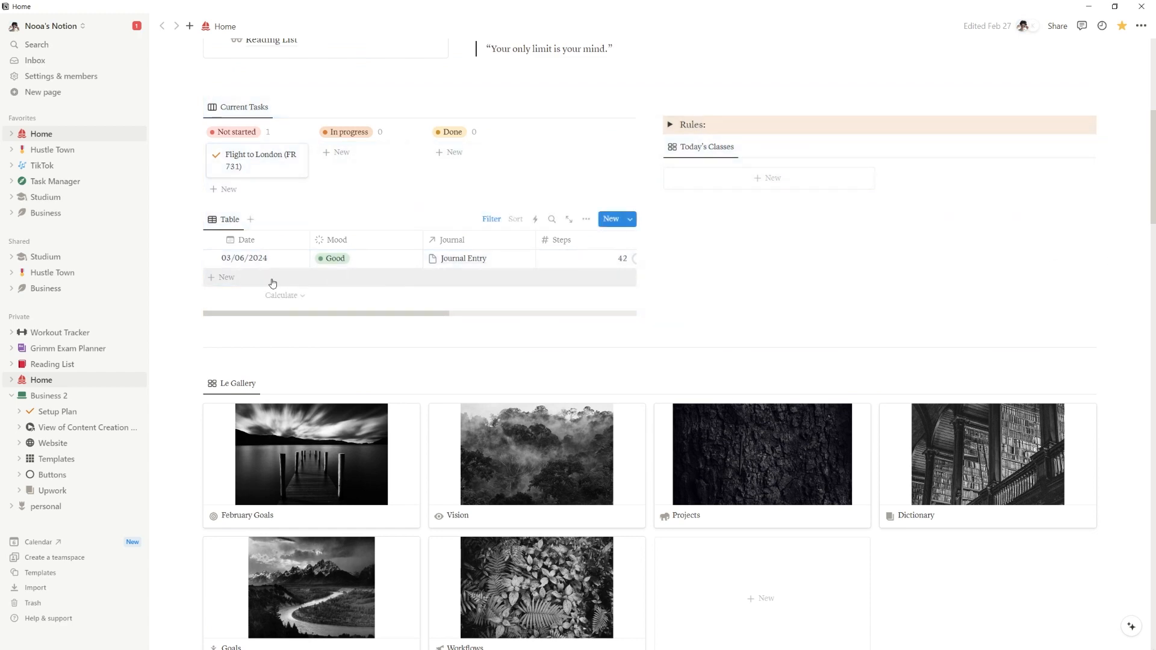
Open the Journal page from Home and open the journal entry created on March 6, 2024.
{"action": "scroll", "coordinate": [268, 280], "scroll_direction": "up", "scroll_amount": 2}
{"action": "scroll", "coordinate": [250, 345], "scroll_direction": "up", "scroll_amount": 2}
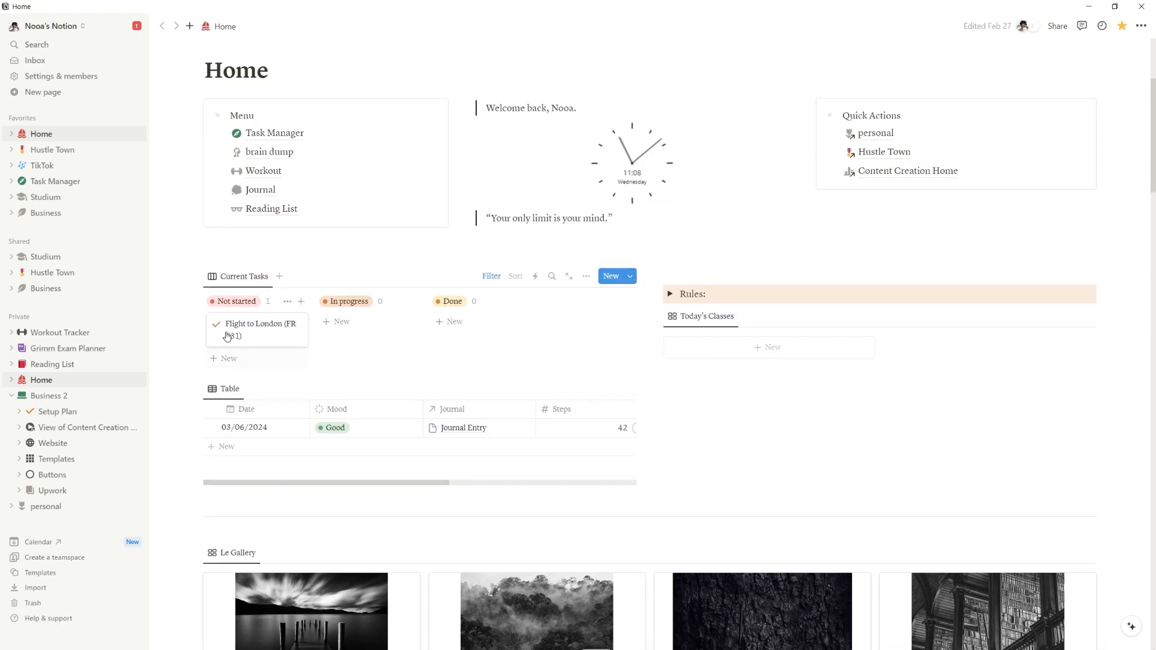
{"action": "left_click", "coordinate": [274, 248]}
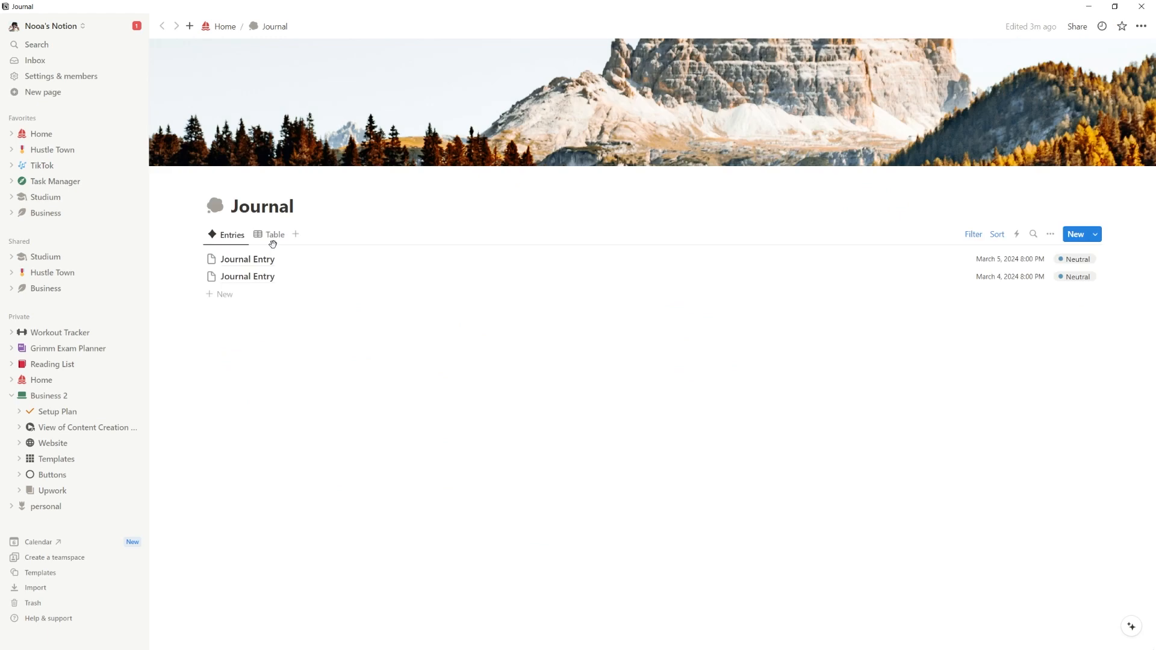
{"action": "left_click", "coordinate": [223, 260]}
{"action": "left_click", "coordinate": [428, 329]}
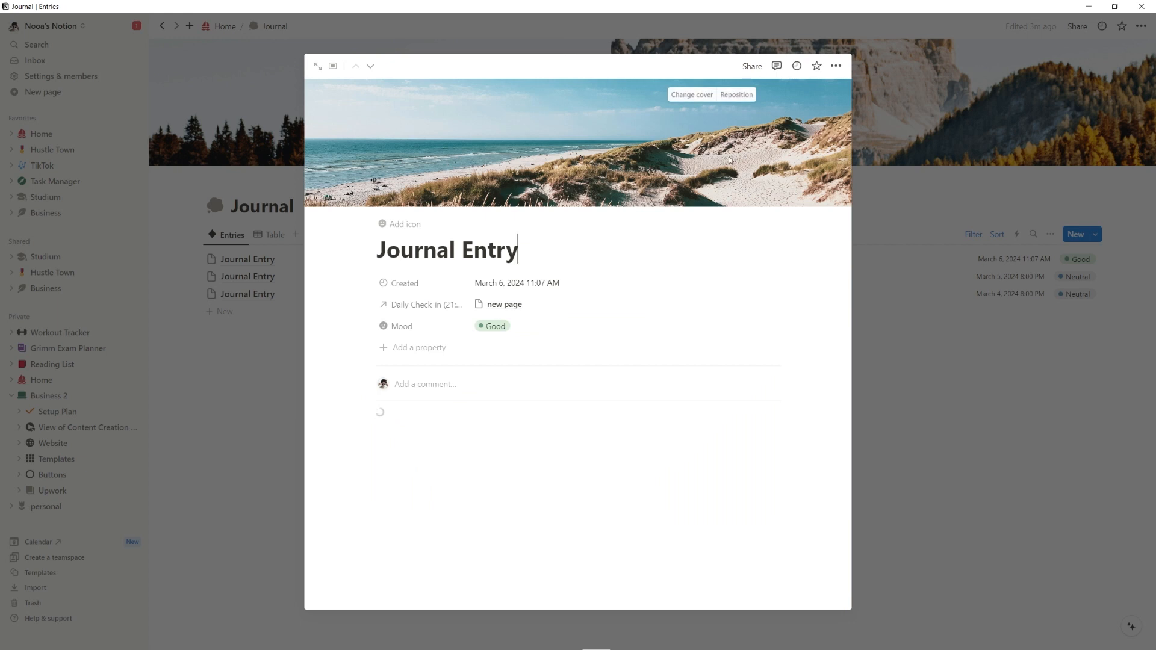
Give the journal entry a footprints emoji as its icon.
{"action": "left_click", "coordinate": [399, 223]}
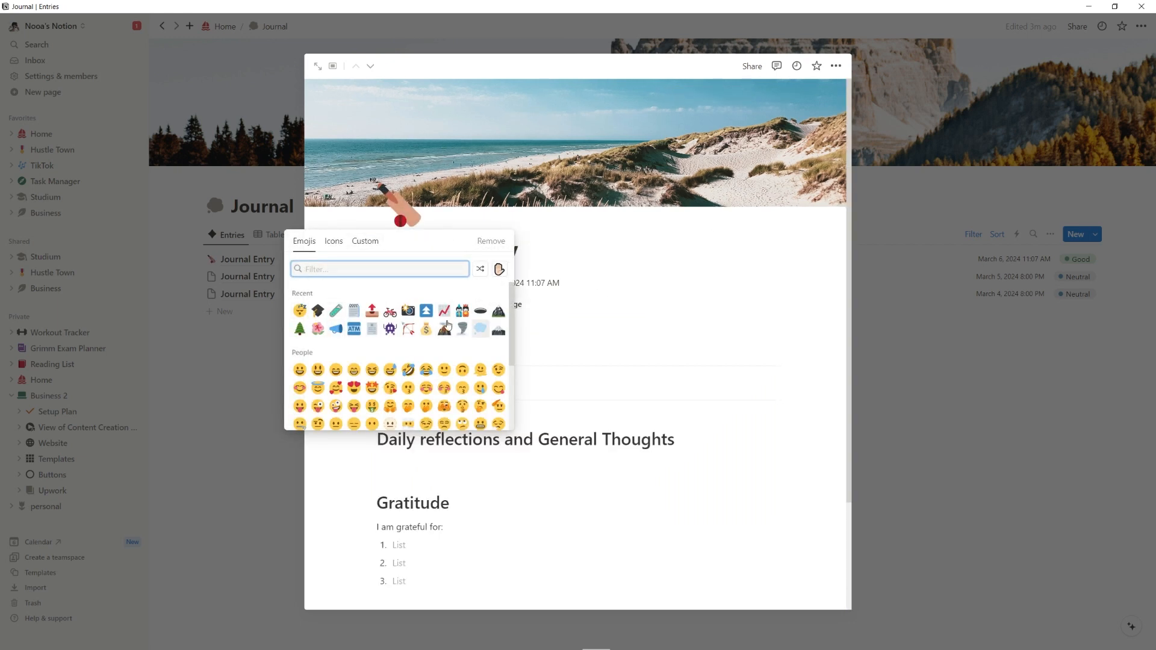
{"action": "scroll", "coordinate": [371, 321], "scroll_direction": "down", "scroll_amount": 5}
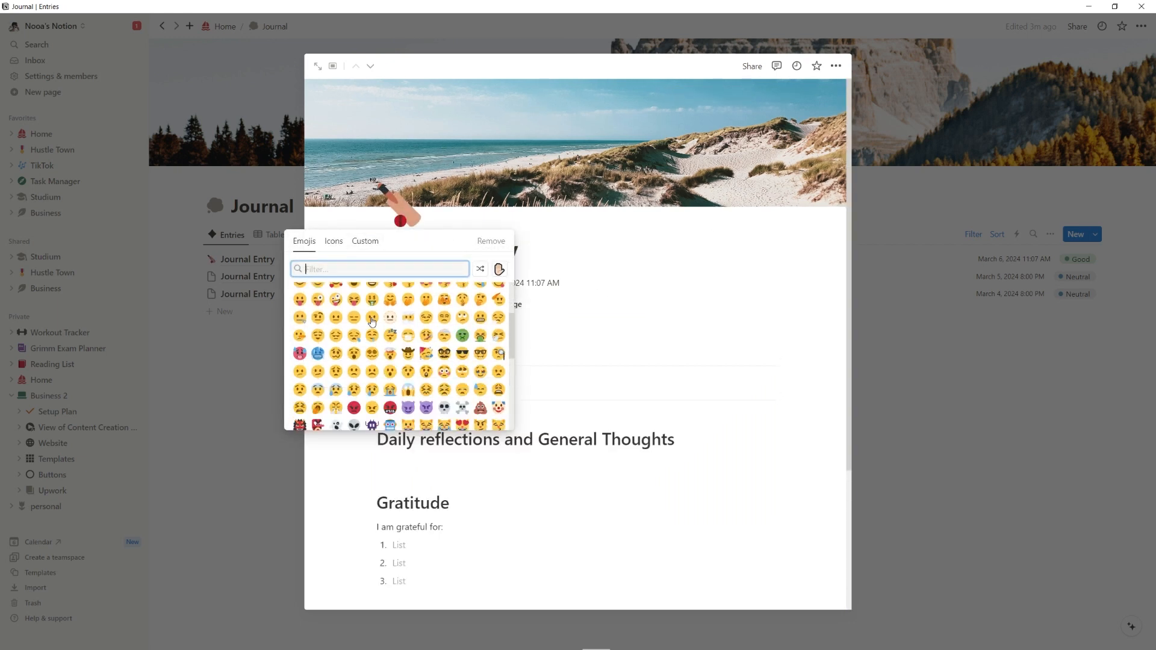
{"action": "scroll", "coordinate": [371, 321], "scroll_direction": "down", "scroll_amount": 8}
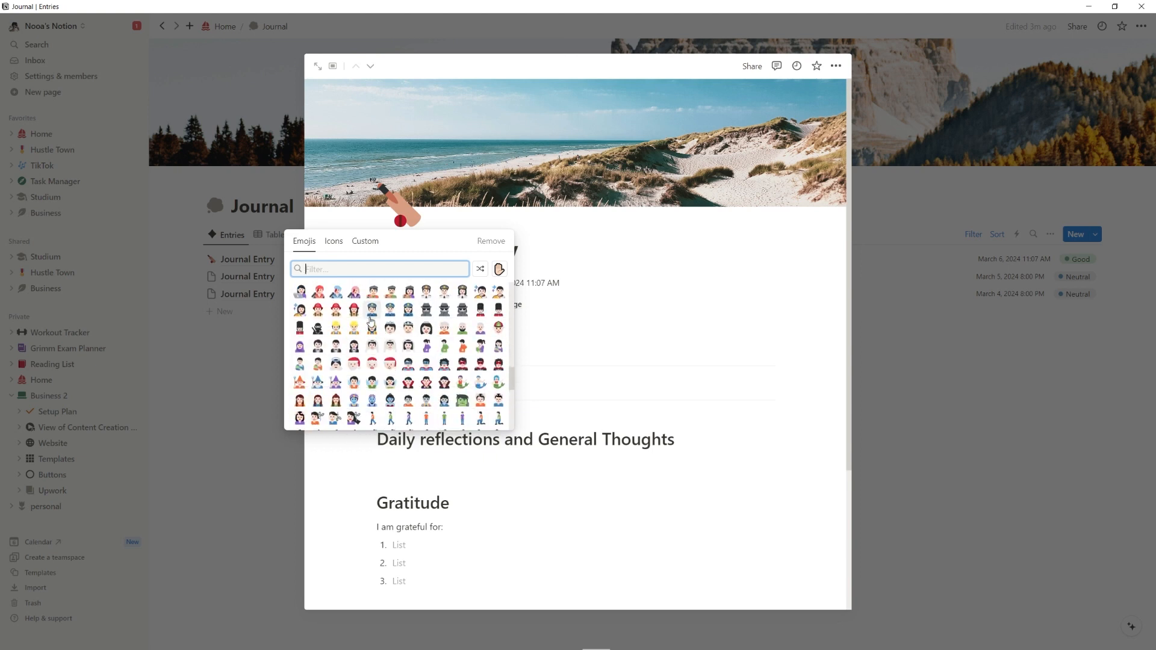
{"action": "left_click", "coordinate": [319, 371]}
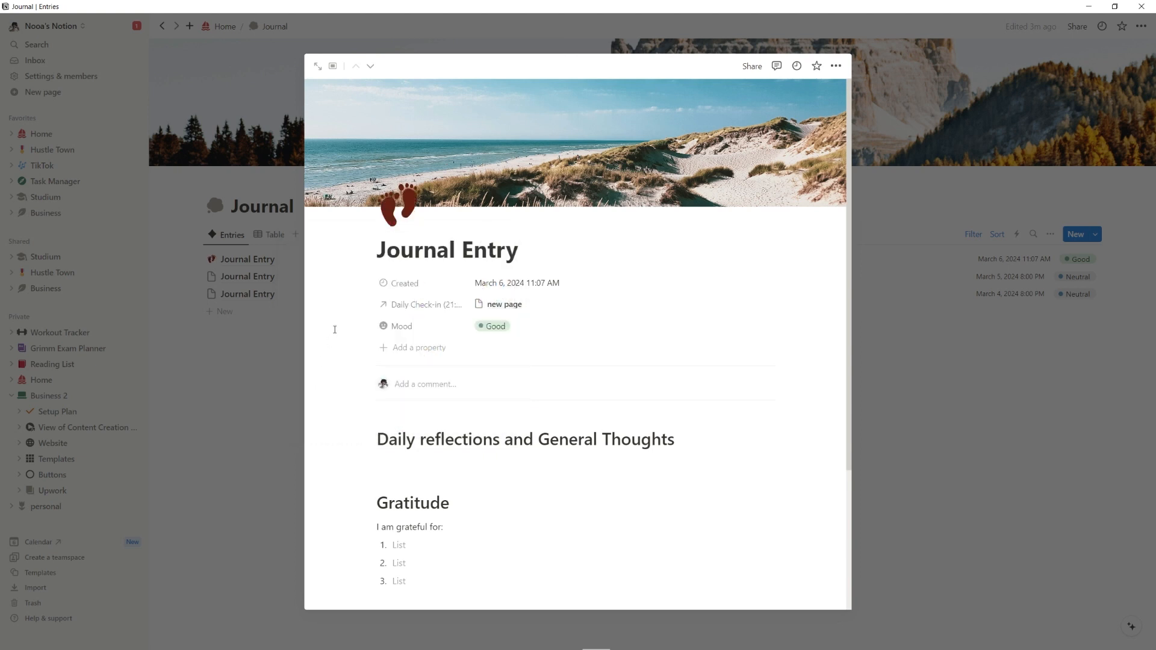
Rename the journal entry as "Taking Steps Forward".
{"action": "triple_click", "coordinate": [467, 253]}
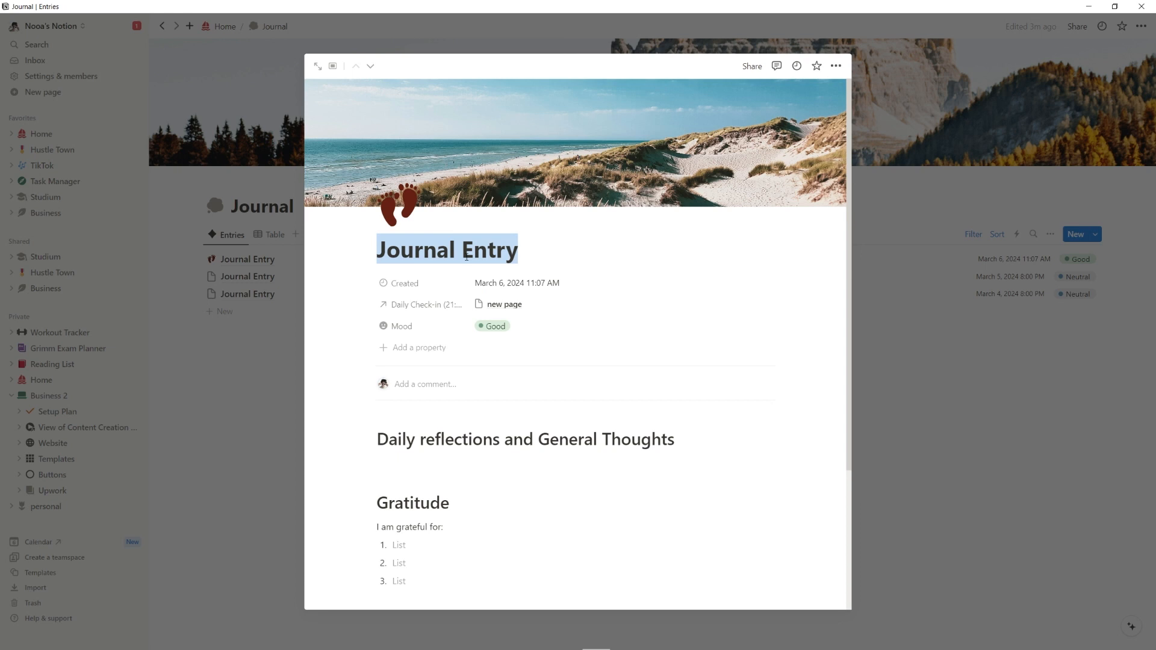
{"action": "type", "text": "M"}
{"action": "key", "text": "BackSpace"}
{"action": "type", "text": "Taking"}
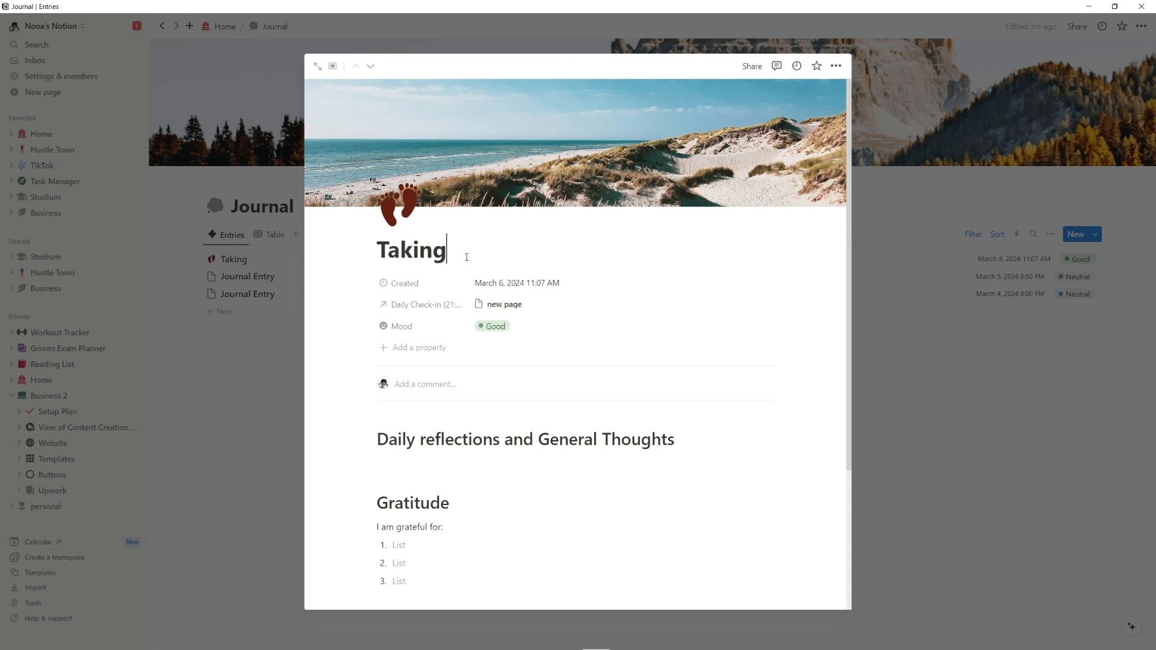
{"action": "type", "text": " Steps Forward"}
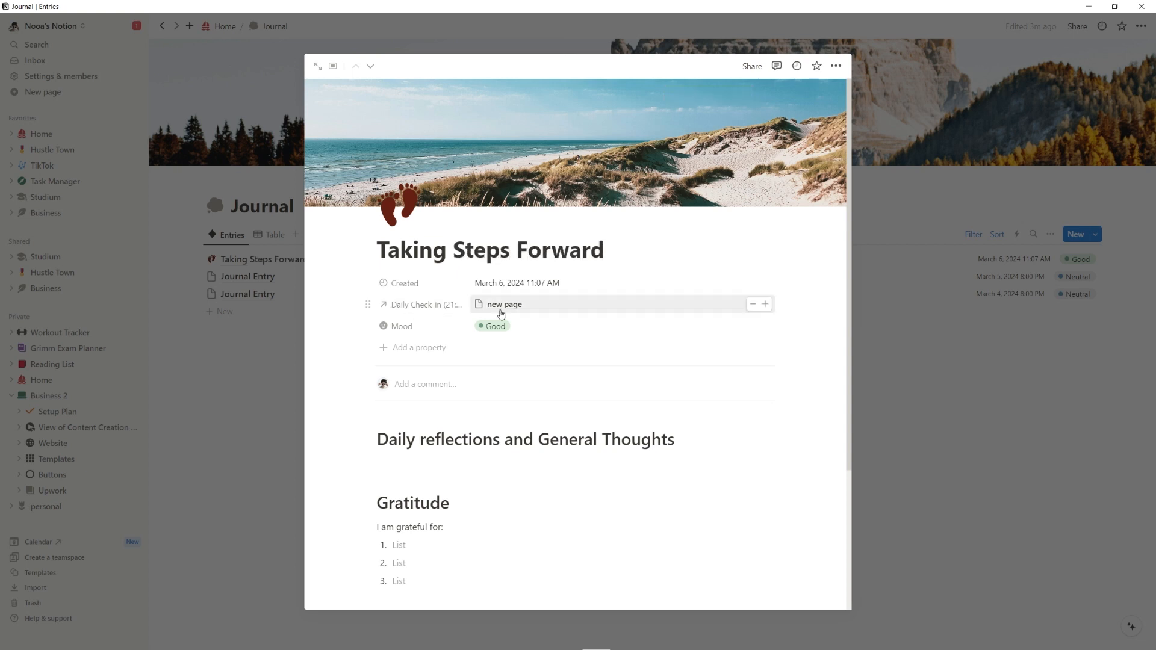
Examine the entry's reflections, Gratitude, and Goals and Progress sections, and return to the Journal list.
{"action": "scroll", "coordinate": [493, 241], "scroll_direction": "down", "scroll_amount": 2}
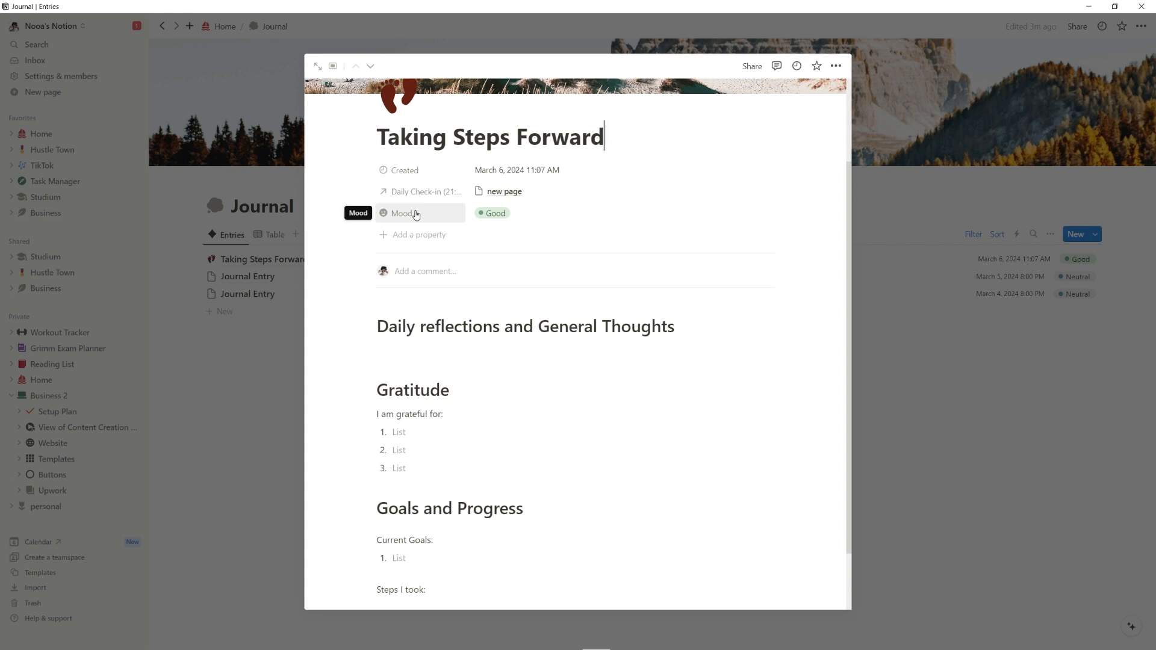
{"action": "scroll", "coordinate": [385, 207], "scroll_direction": "down", "scroll_amount": 1}
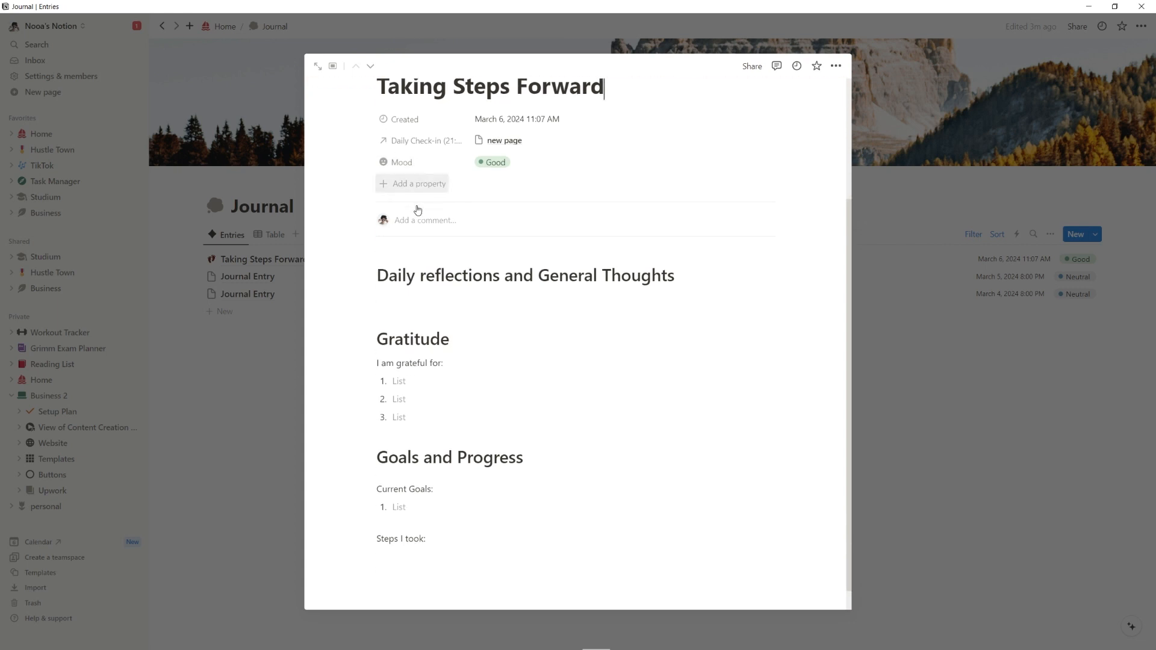
{"action": "left_click_drag", "start_coordinate": [526, 286], "coordinate": [433, 279]}
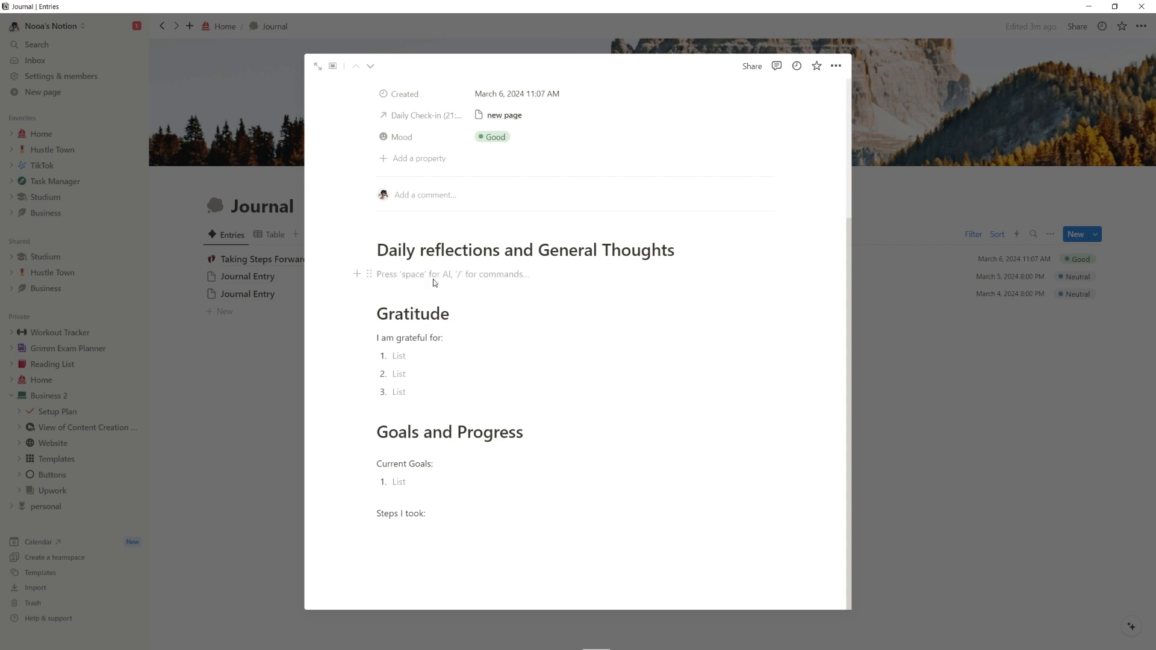
{"action": "left_click", "coordinate": [408, 377]}
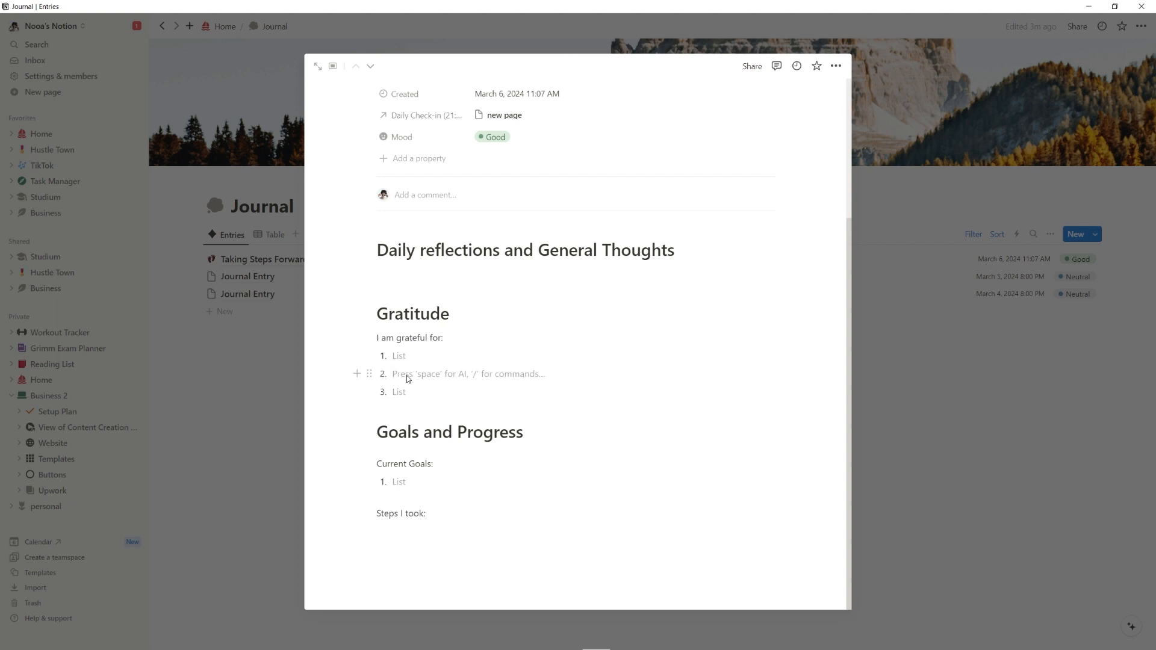
{"action": "left_click", "coordinate": [420, 482]}
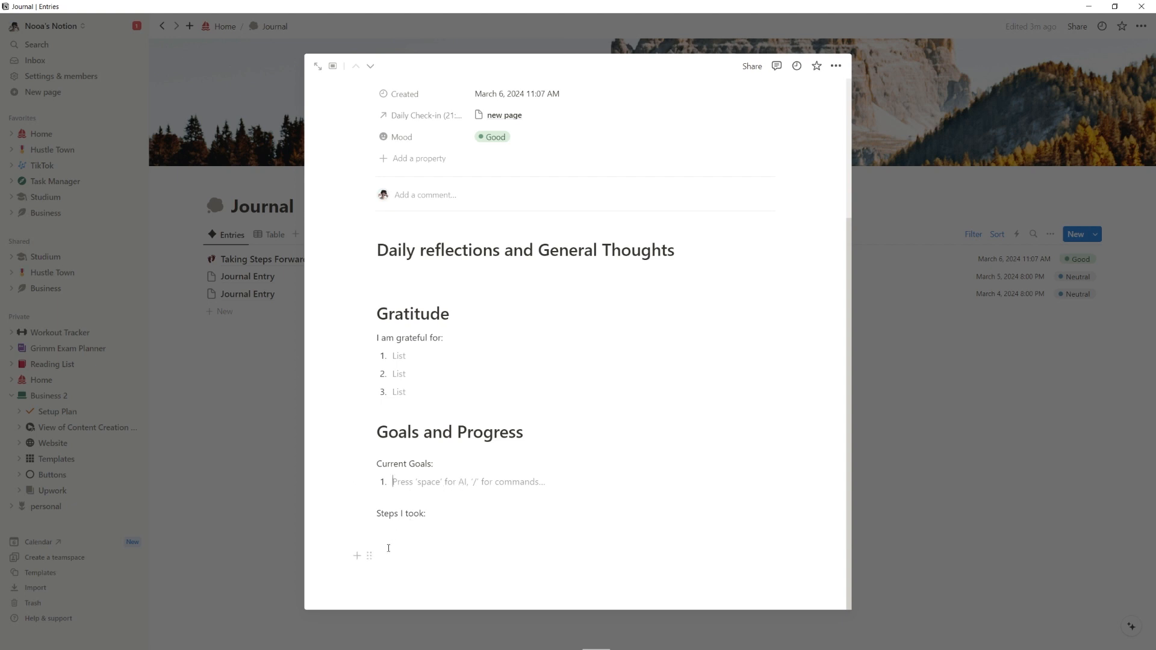
{"action": "scroll", "coordinate": [388, 548], "scroll_direction": "up", "scroll_amount": 3}
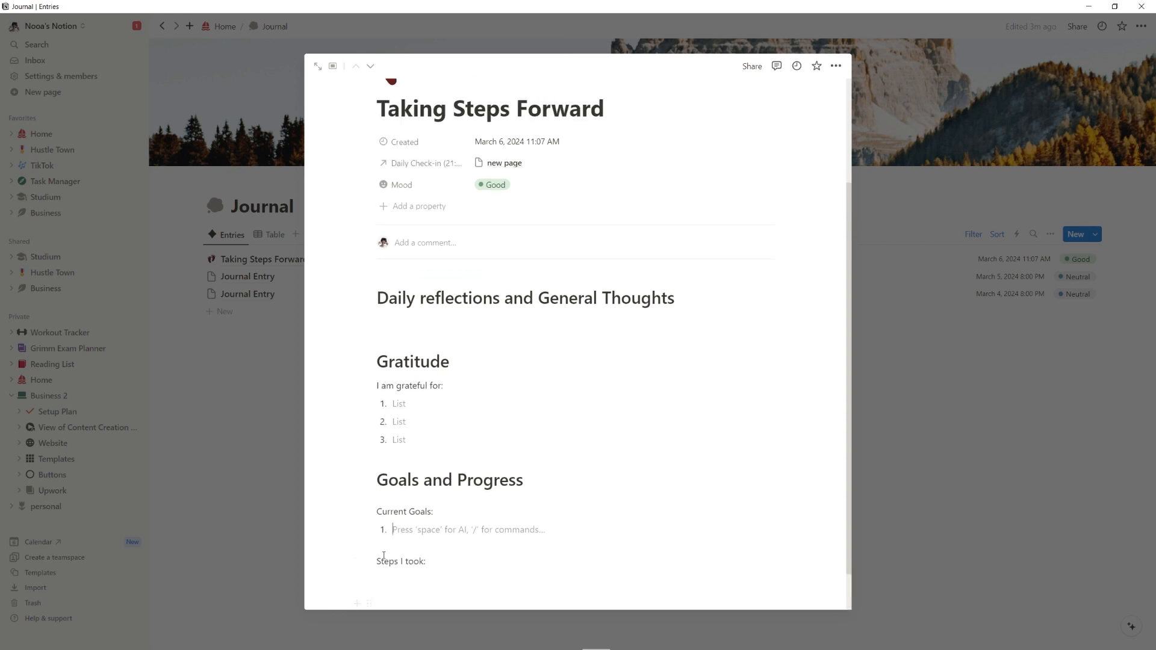
{"action": "scroll", "coordinate": [384, 558], "scroll_direction": "down", "scroll_amount": 3}
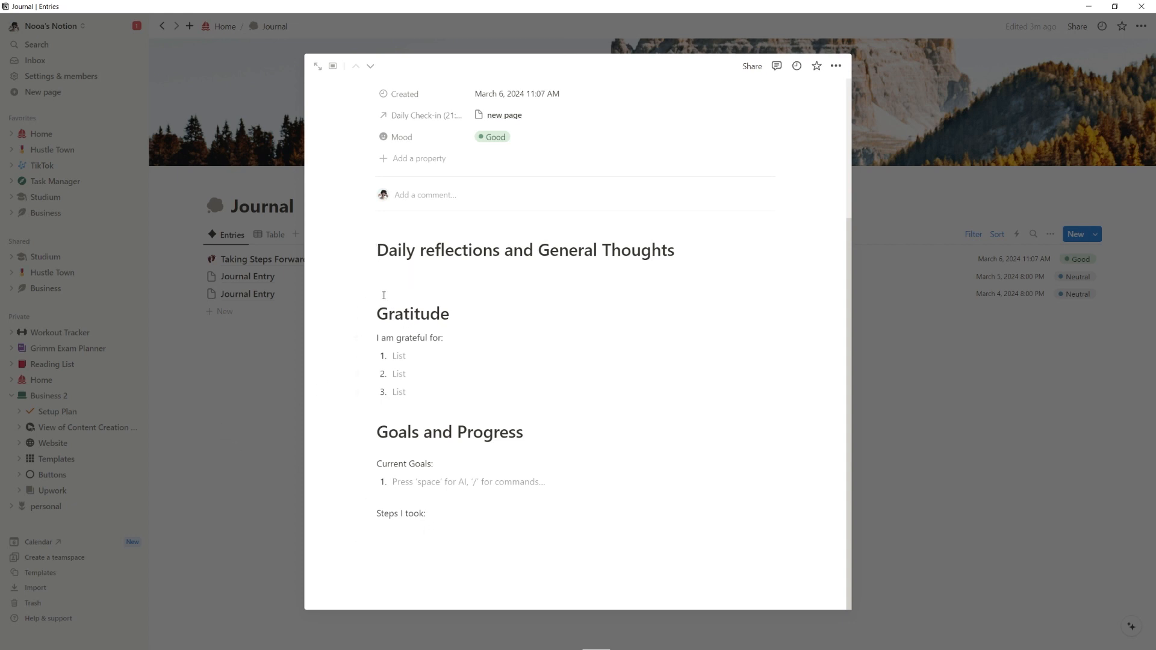
{"action": "left_click", "coordinate": [398, 544]}
{"action": "left_click_drag", "start_coordinate": [377, 250], "coordinate": [556, 251]}
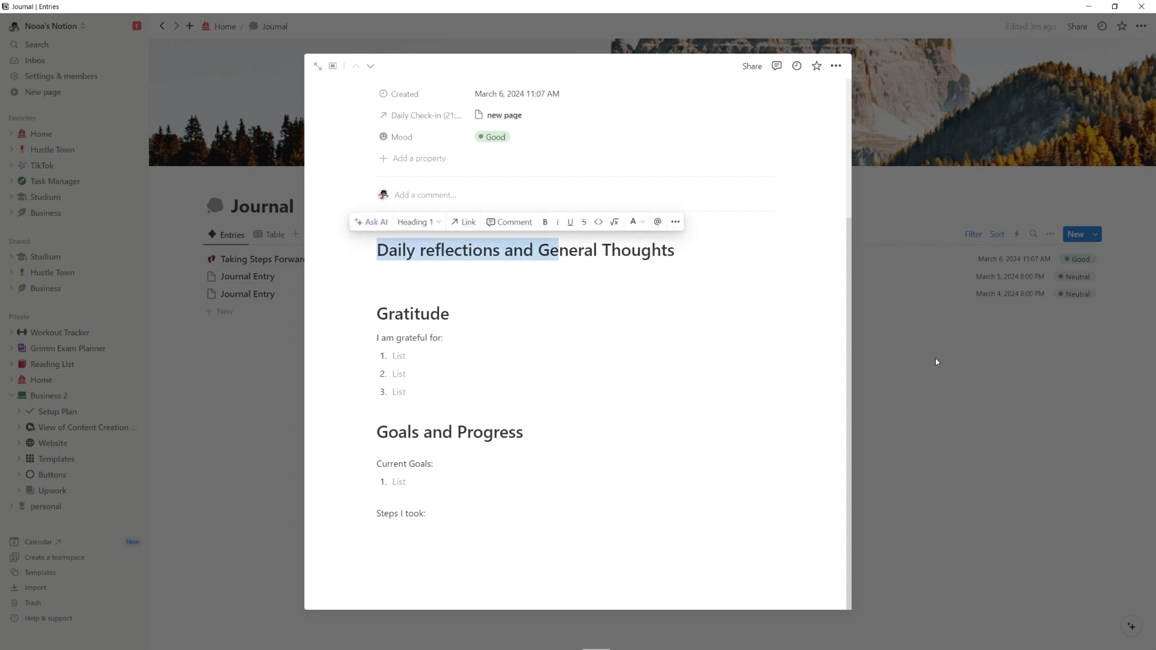
{"action": "left_click", "coordinate": [968, 473]}
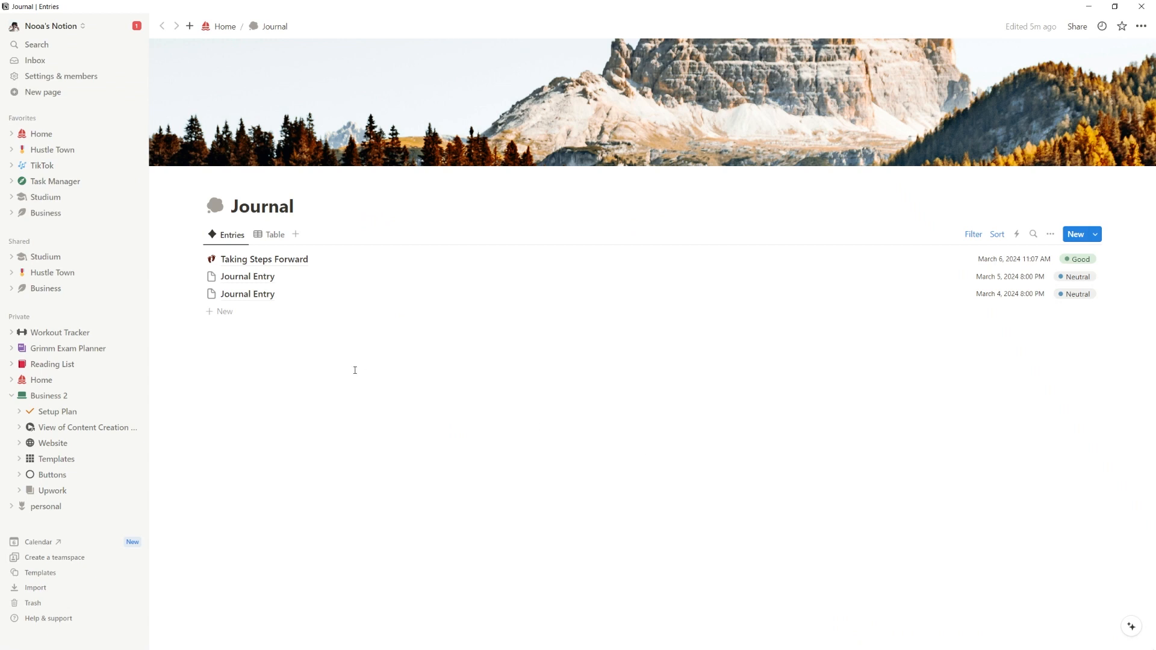